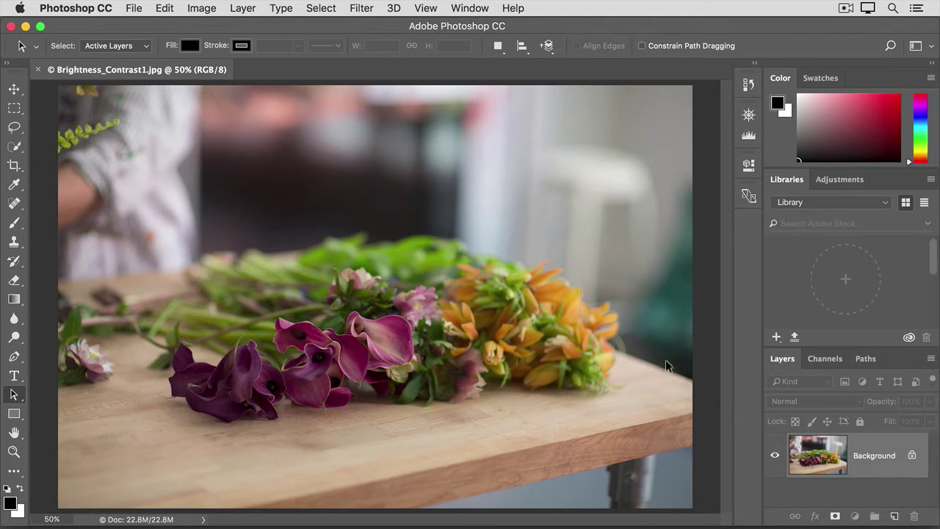
Open Brightness/Contrast from Image > Adjustments for the flower photo
click(201, 10)
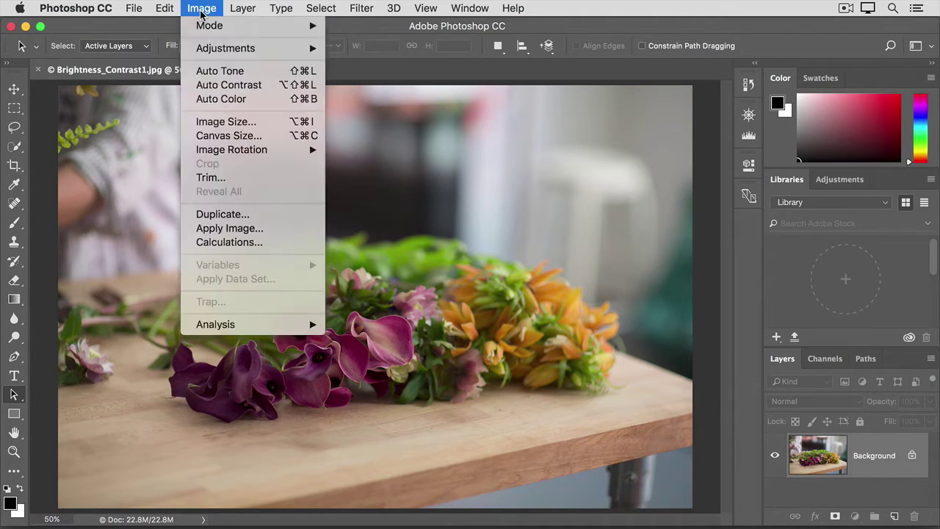
mouse_move(263, 56)
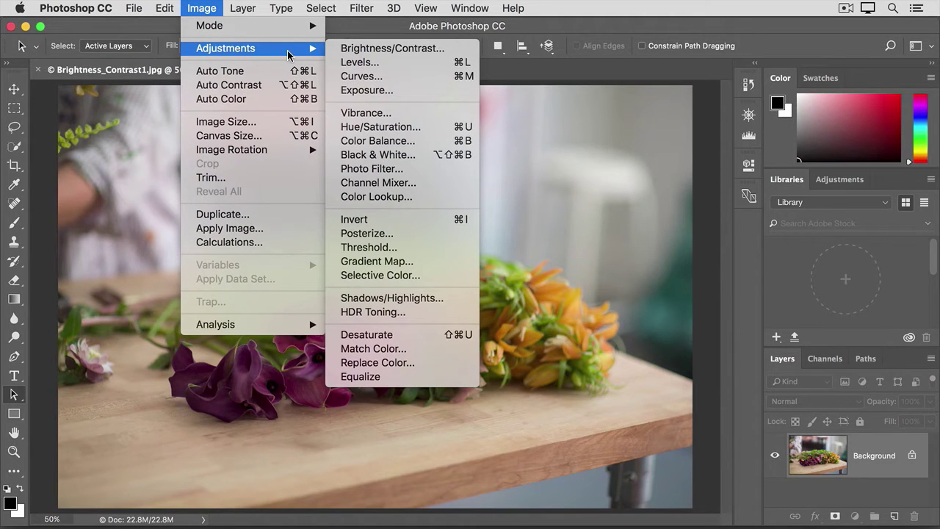
click(335, 49)
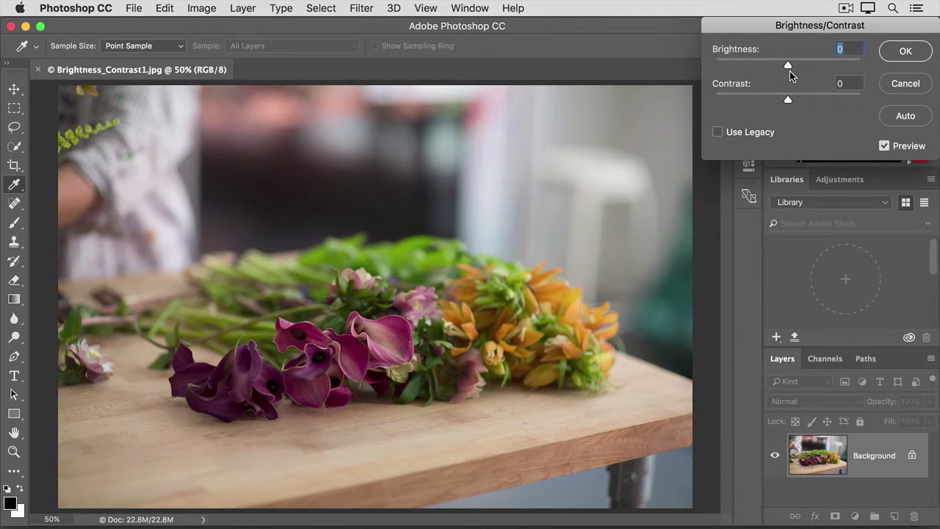
Preview the flower photo at Brightness 50 and Contrast 100
drag(788, 66, 811, 67)
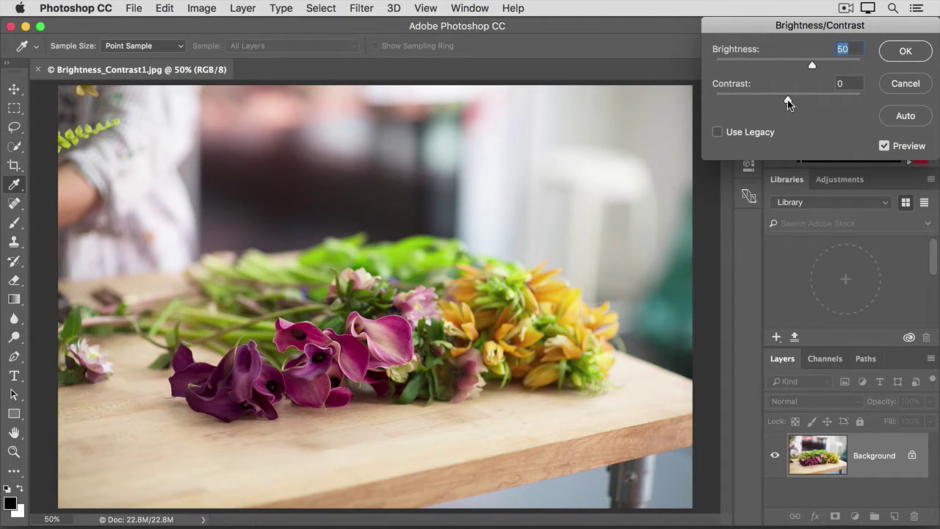
drag(787, 100, 862, 102)
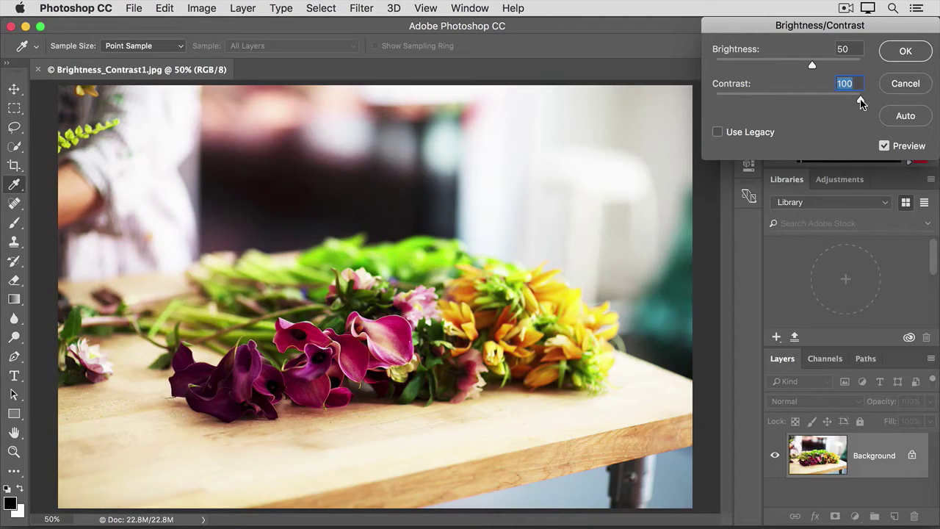
Bring Contrast down to 16 via -50 and 0, comparing before and after with Preview
drag(860, 102, 716, 97)
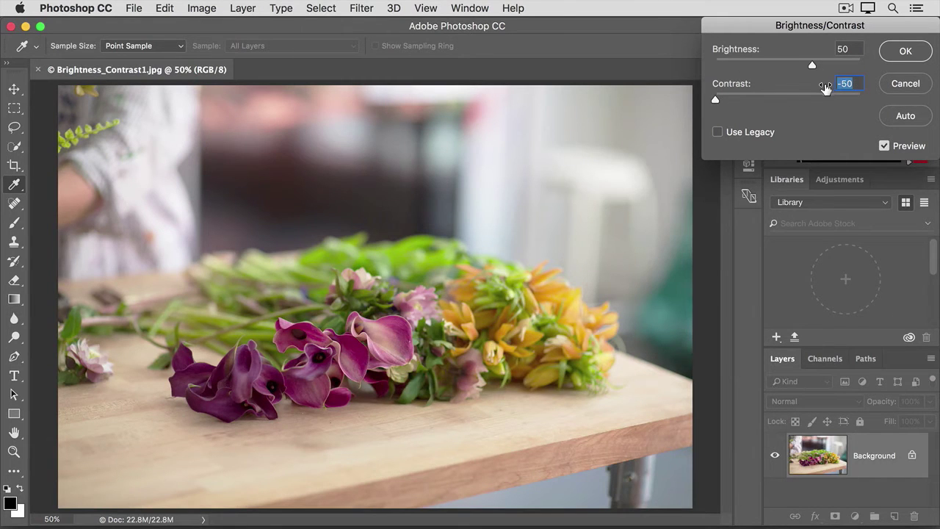
text(0)
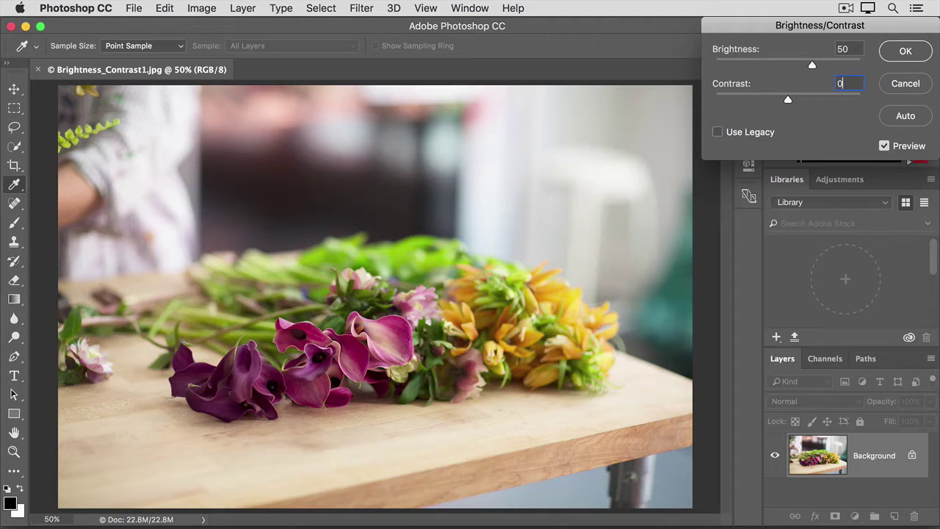
drag(788, 100, 800, 103)
click(884, 146)
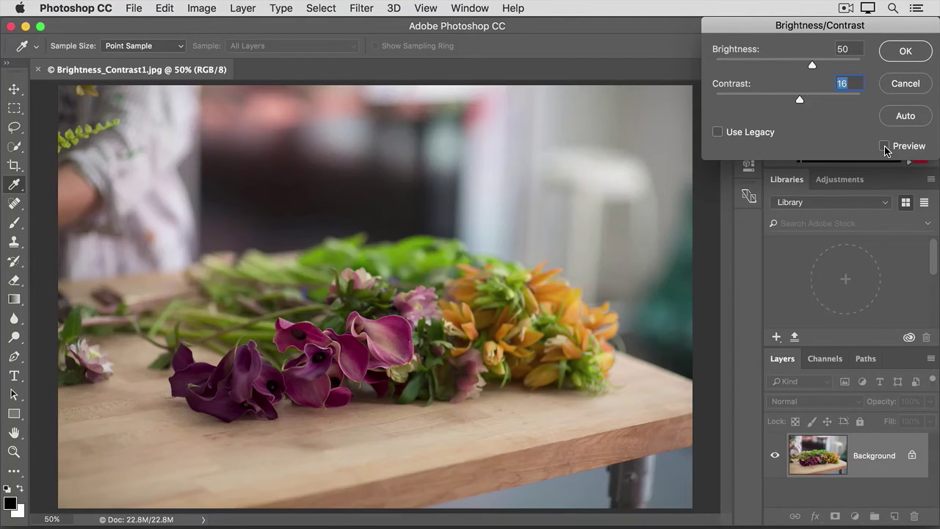
click(884, 146)
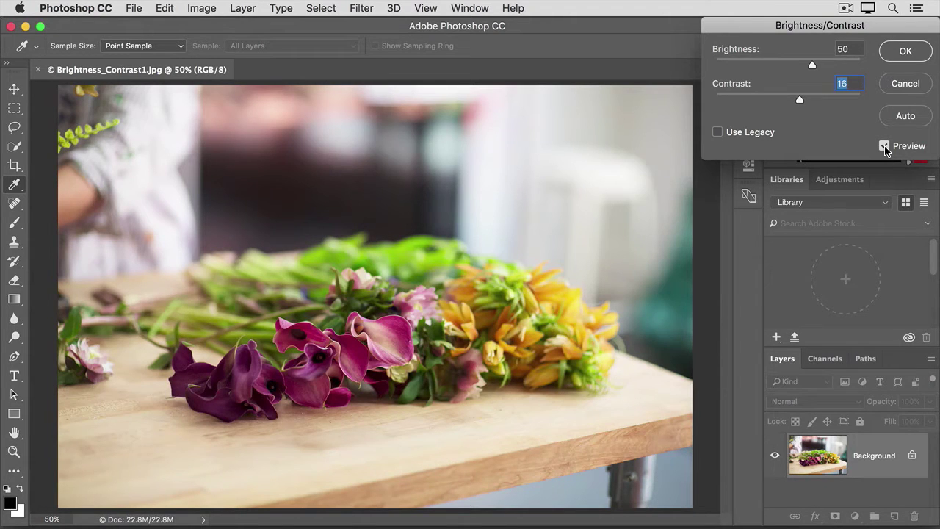
click(896, 57)
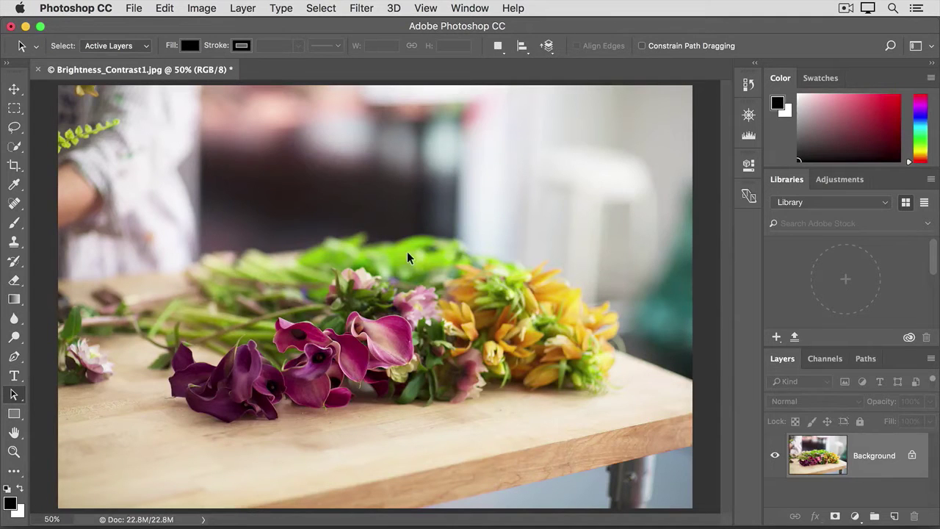
Save the flower photo as Brightness_Contrast1-edited.jpg at JPEG quality 12
click(134, 9)
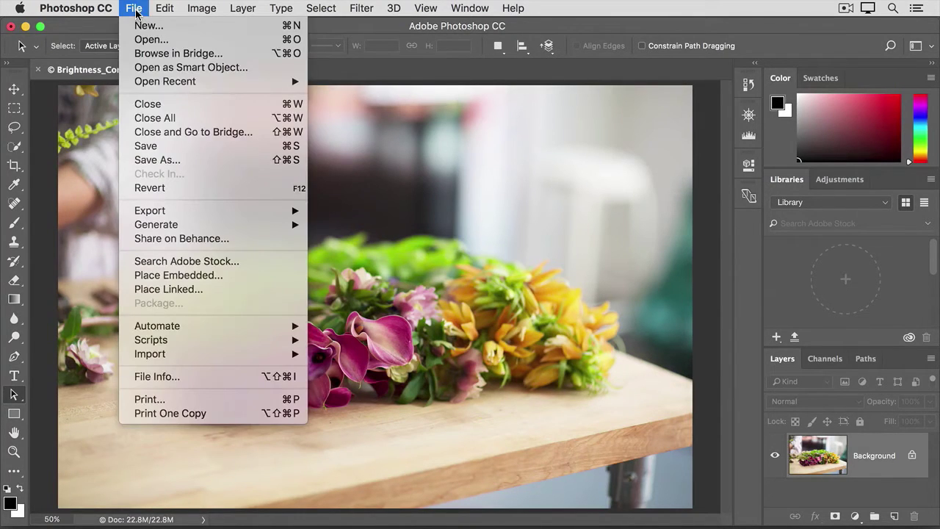
click(185, 159)
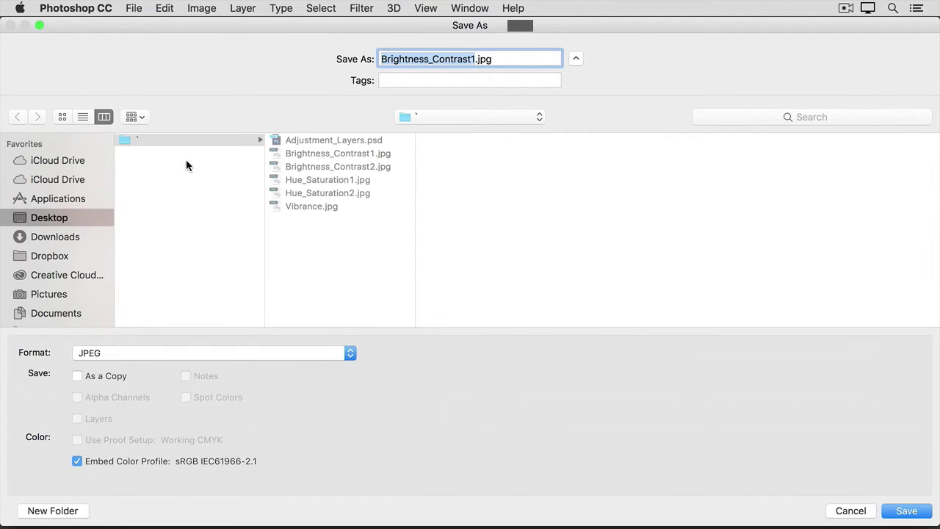
click(476, 58)
text(-ed)
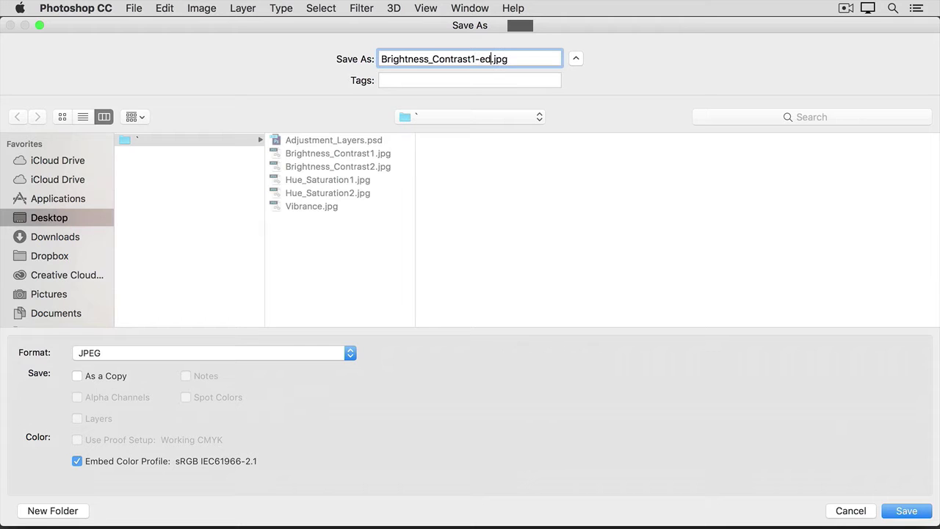
text(ited)
click(897, 512)
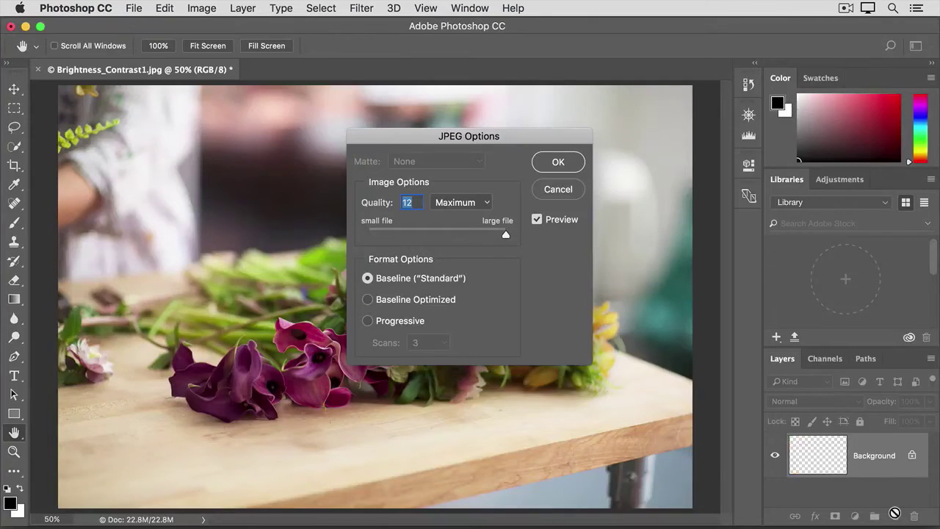
click(555, 163)
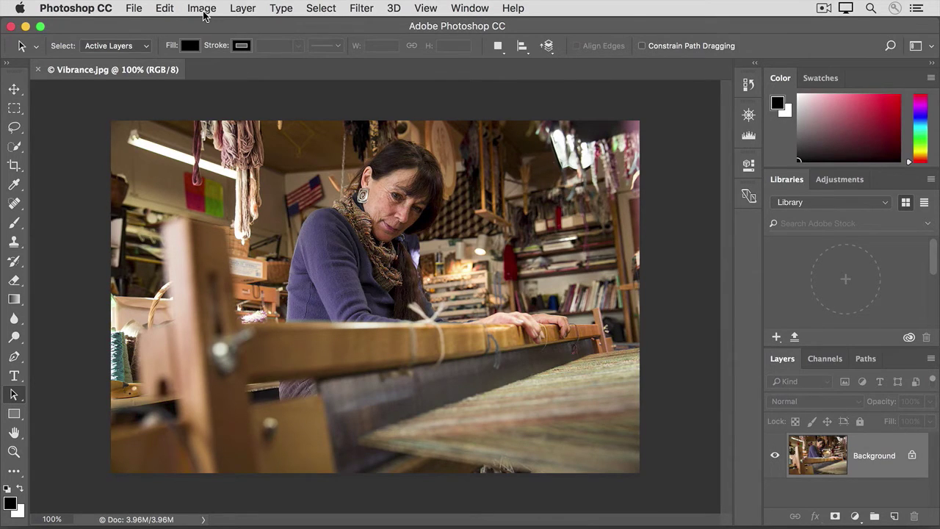
Open Vibrance from Image > Adjustments for the weaver photo
click(202, 9)
mouse_move(187, 52)
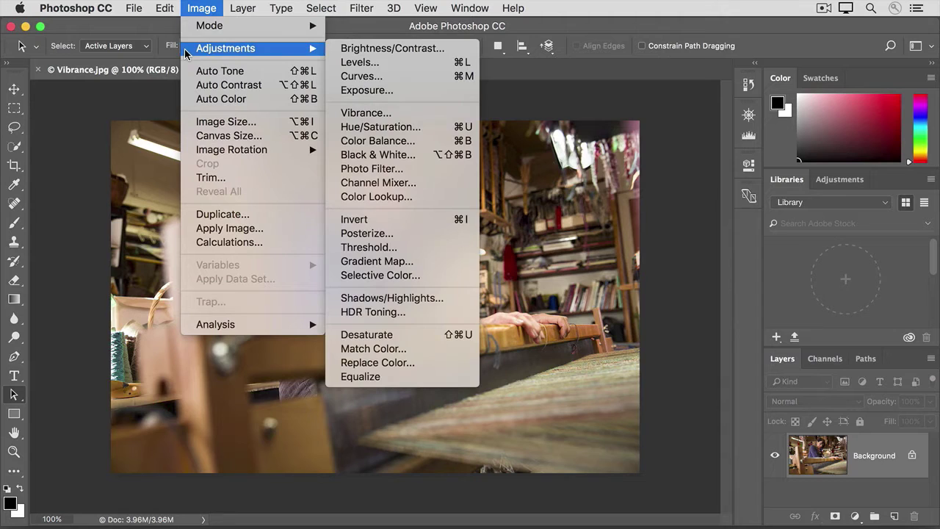
click(336, 115)
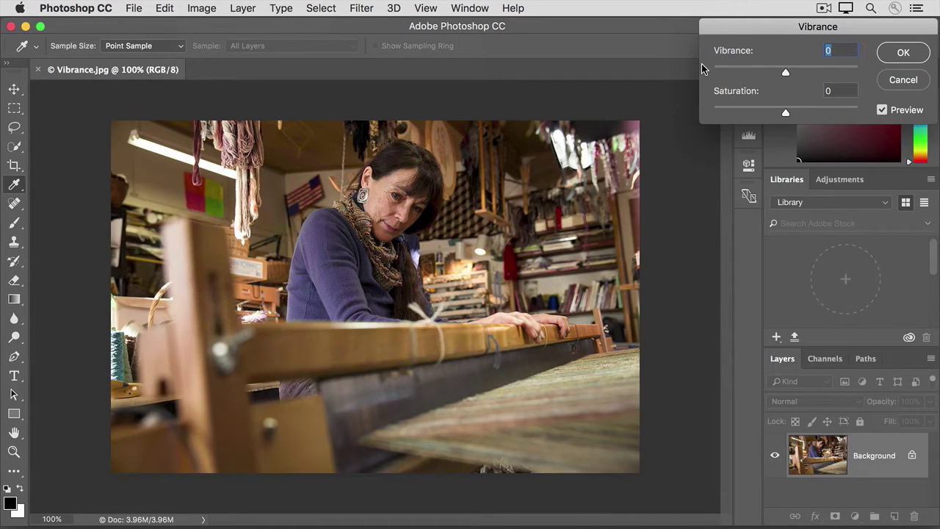
Try a Saturation boost, reset Saturation to 0, then raise Vibrance to +60
drag(785, 112, 833, 121)
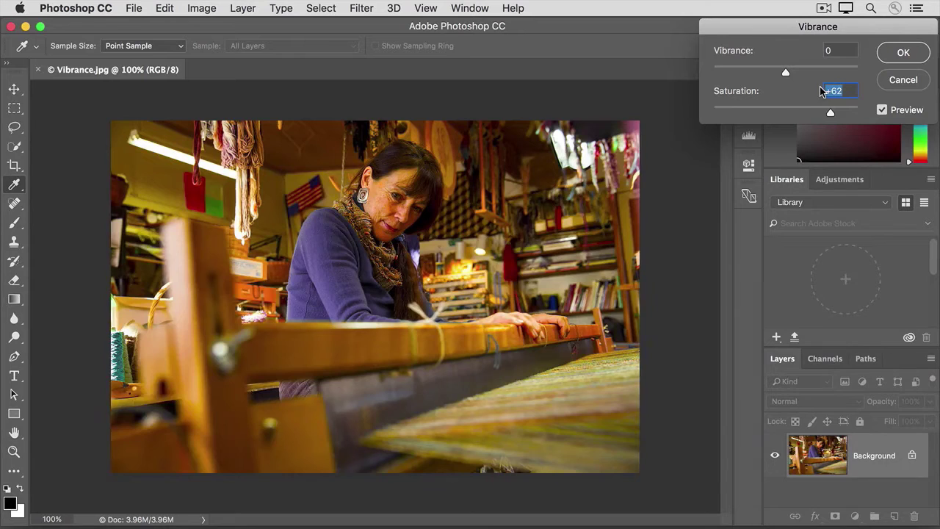
text(0)
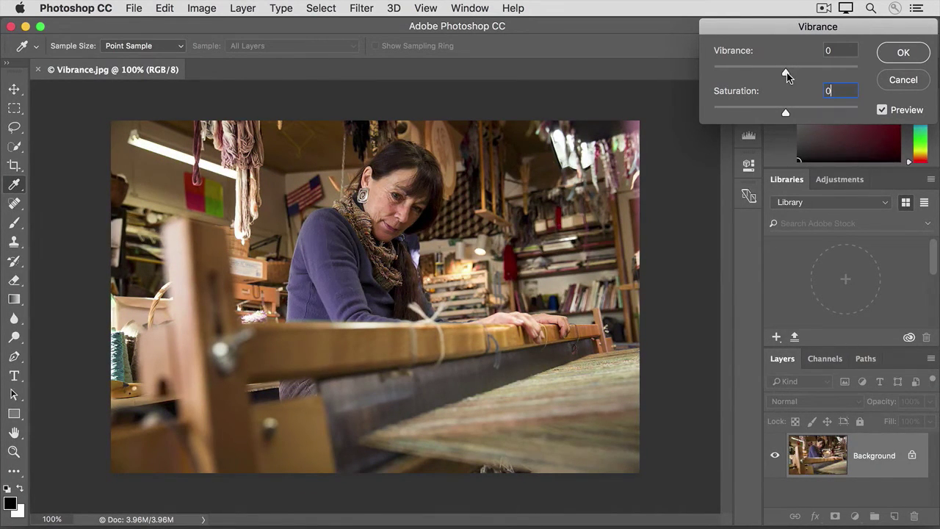
drag(785, 74, 829, 74)
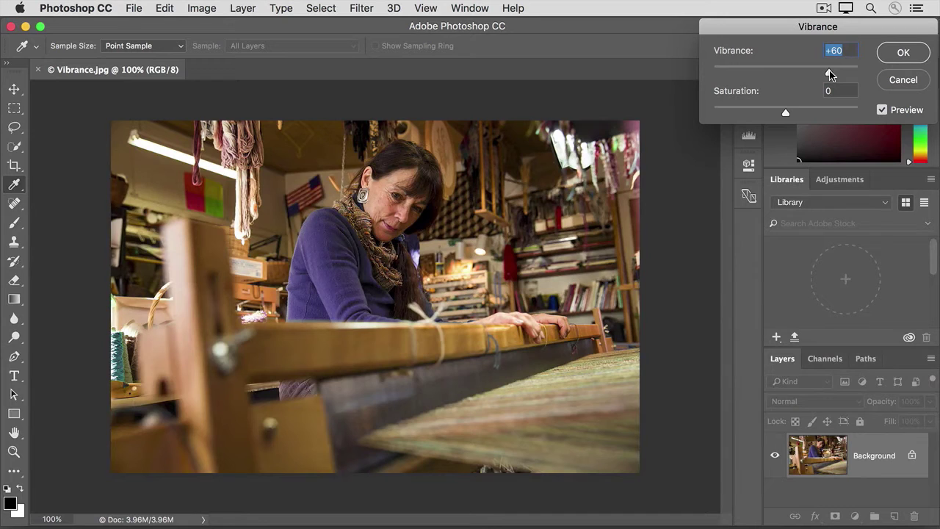
Toggle Preview off and on to compare Vibrance +60 with the original colours
click(881, 111)
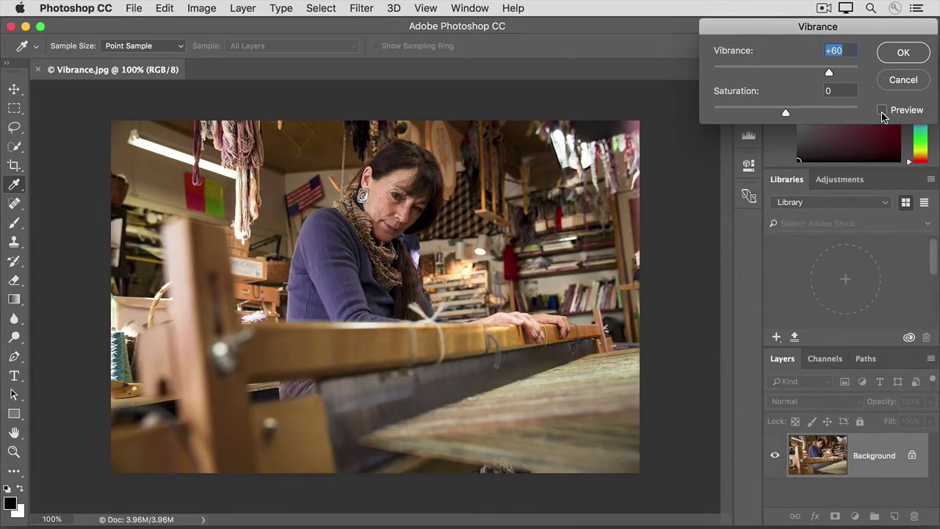
click(881, 110)
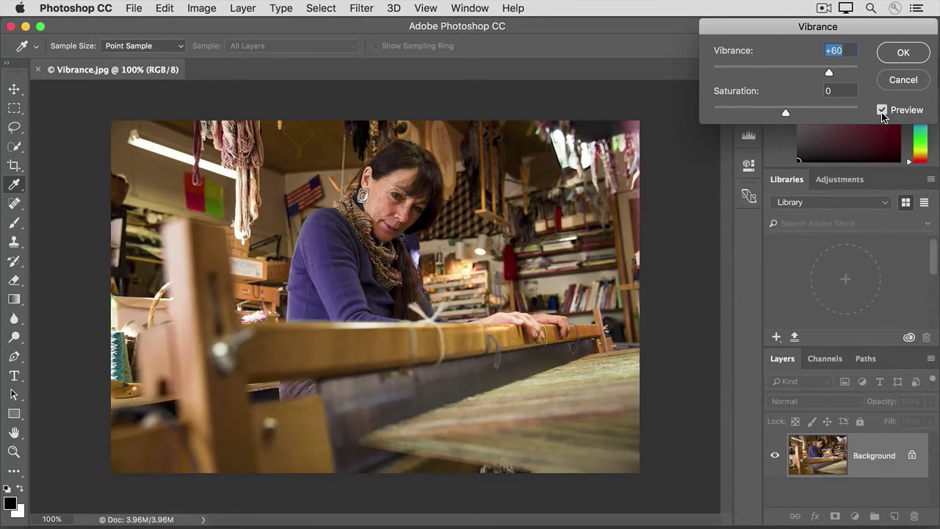
Apply the Vibrance +60 boost to the weaver photo, then dismiss the File menu unsaved
click(903, 51)
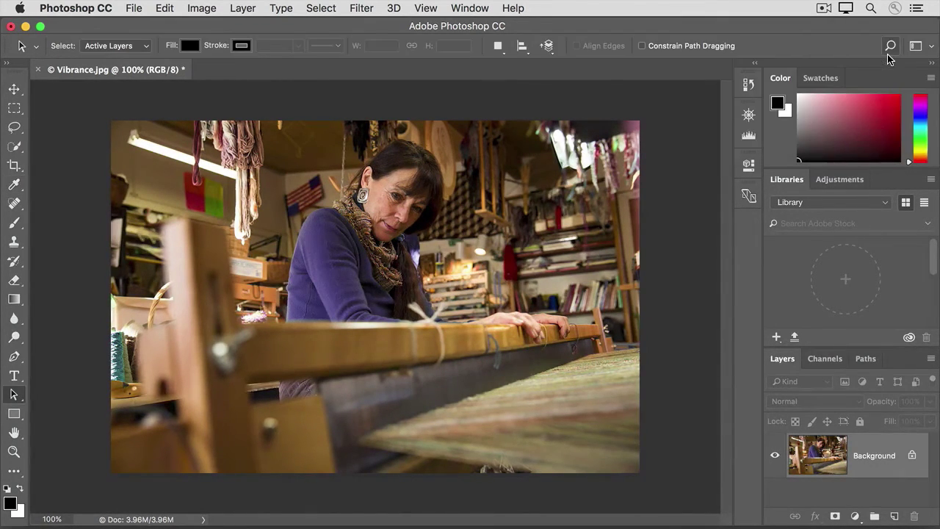
click(135, 10)
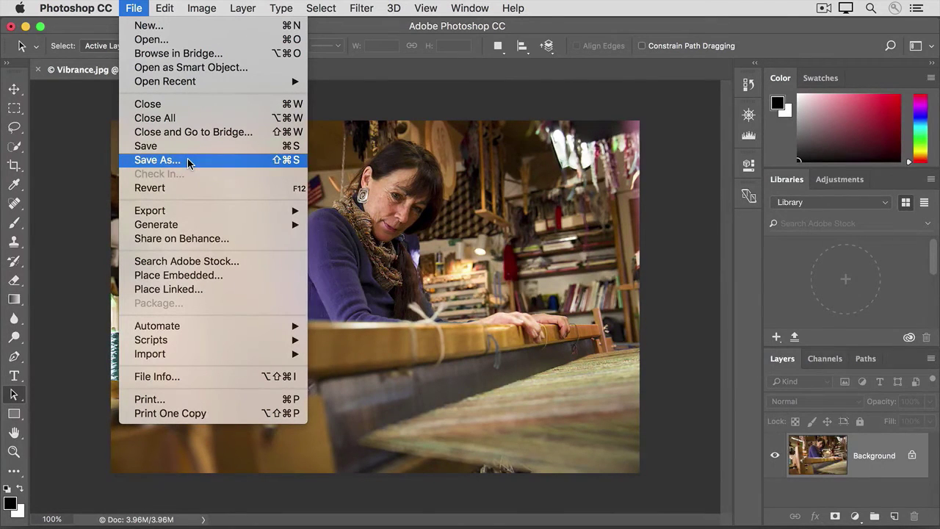
click(70, 167)
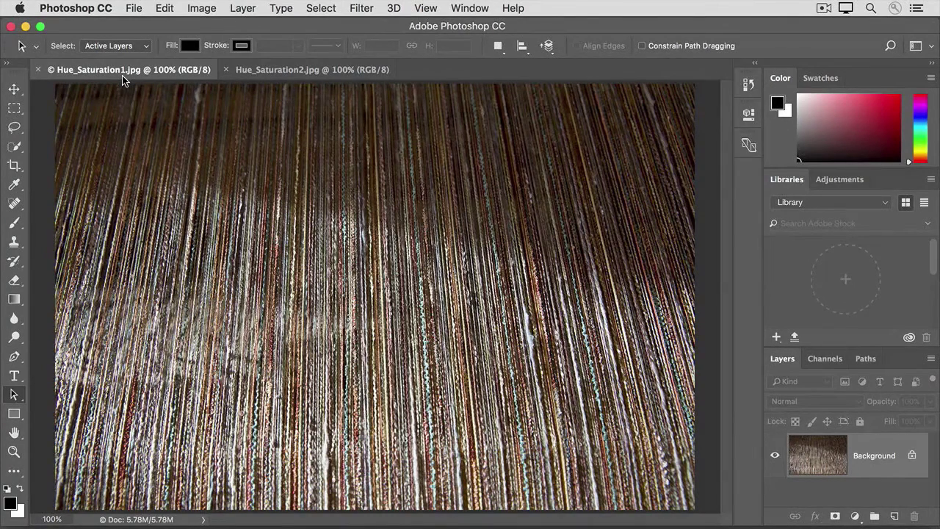
Open Hue/Saturation for the thread photo, preview a hue shift, then return Hue to 0
click(195, 11)
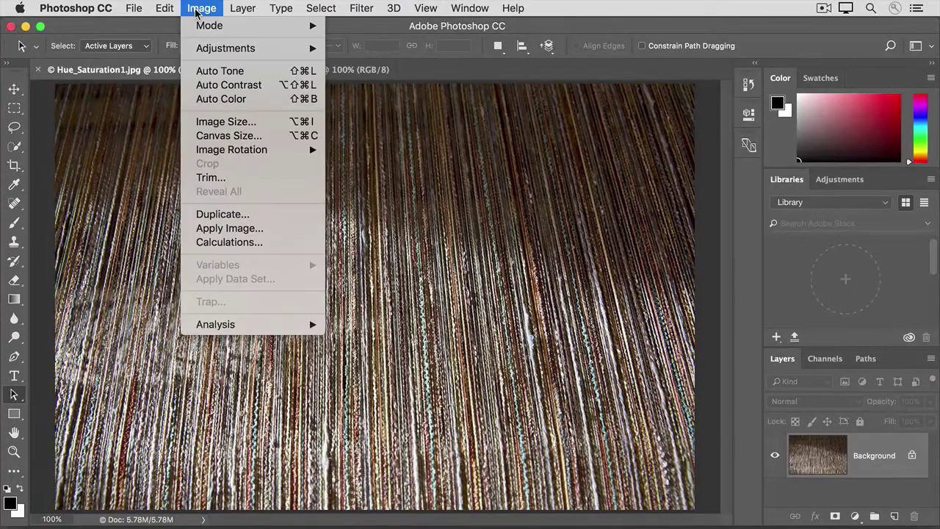
mouse_move(195, 48)
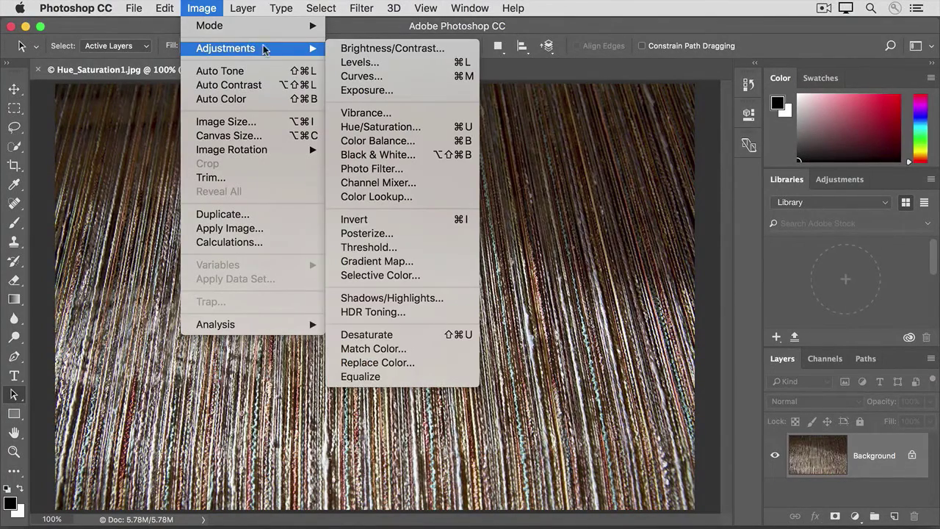
click(337, 128)
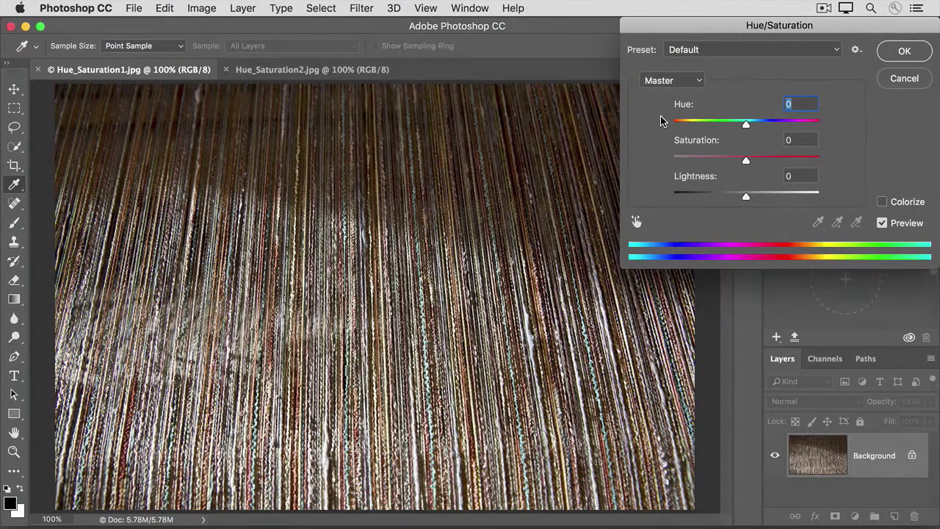
drag(745, 124, 680, 125)
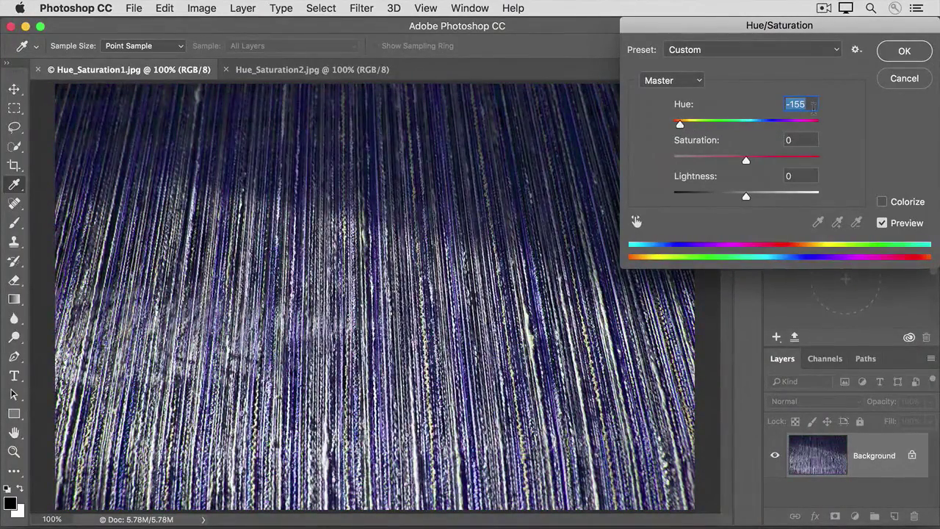
text(0)
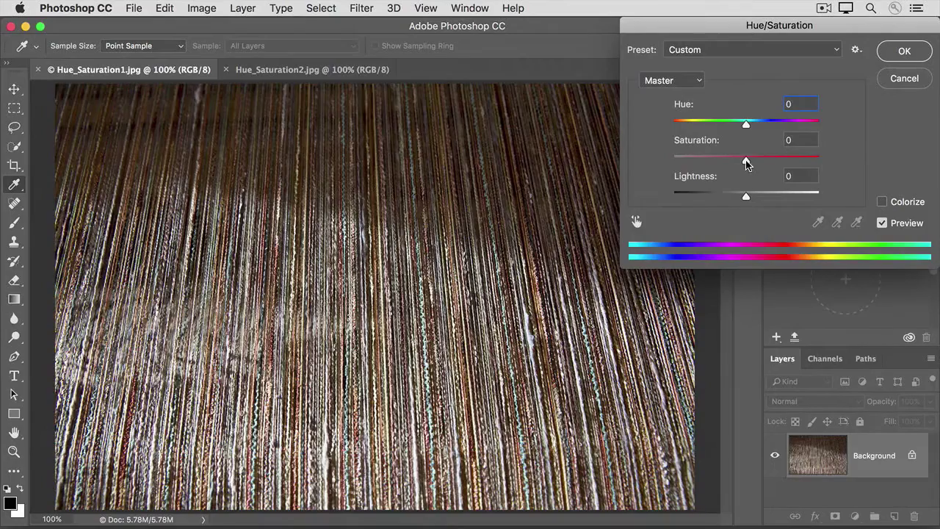
Preview Saturation and Lightness changes on the thread photo, resetting both to 0
drag(746, 163, 710, 161)
text(0)
drag(745, 196, 776, 197)
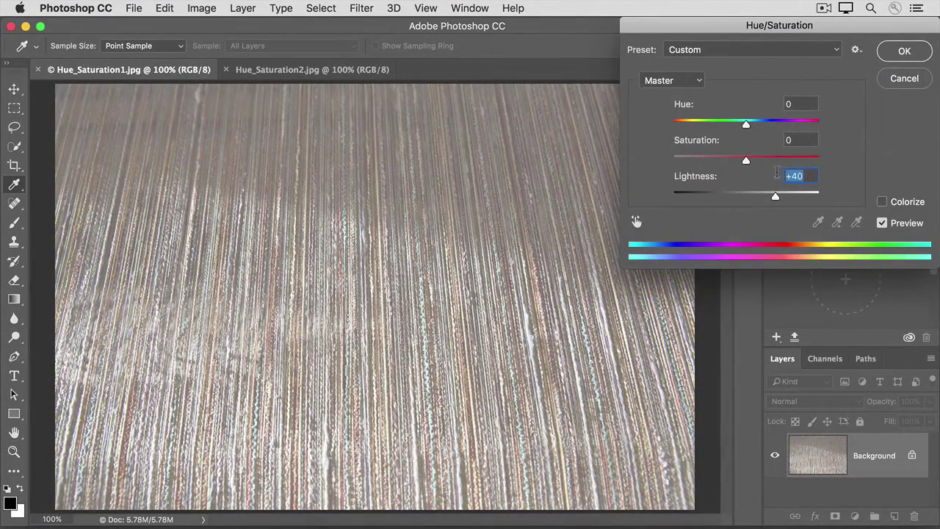
text(0)
key(Tab)
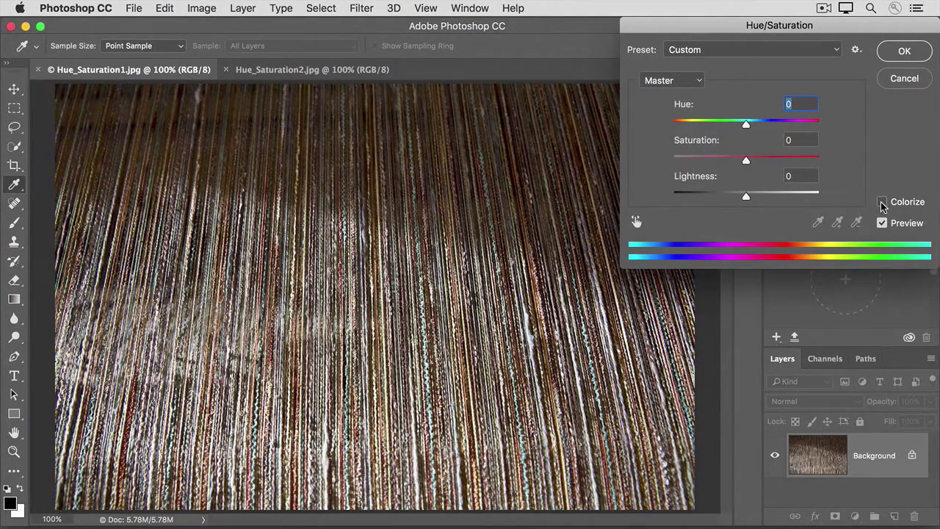
Discard the current adjustment and bring up Hue/Saturation on the Hue_Saturation2.jpg flower photo
click(892, 82)
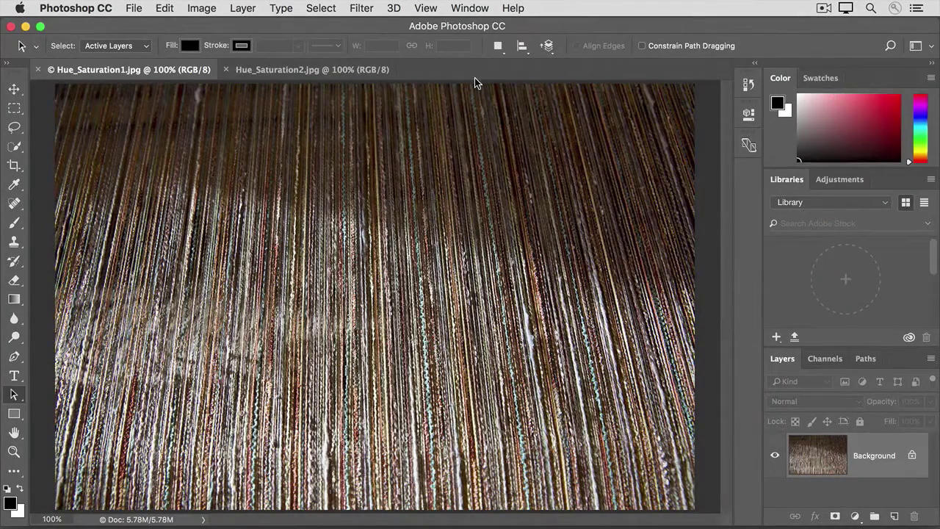
click(287, 75)
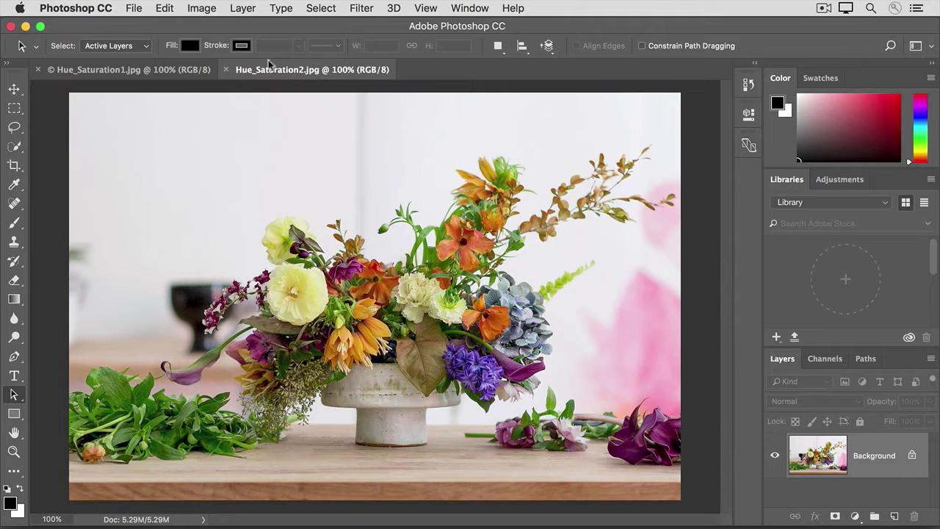
click(193, 14)
mouse_move(195, 50)
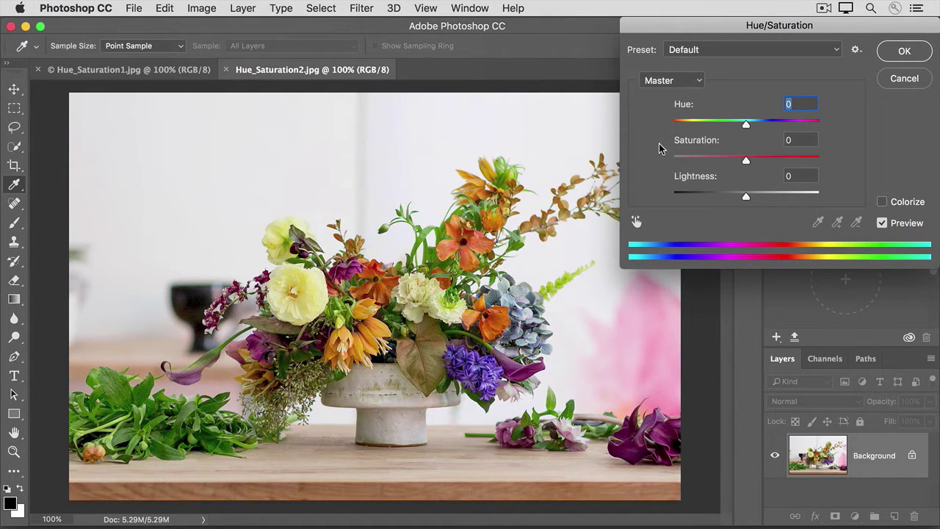
Target the Yellows channel and lower its saturation to -86, draining the yellow flowers
click(700, 85)
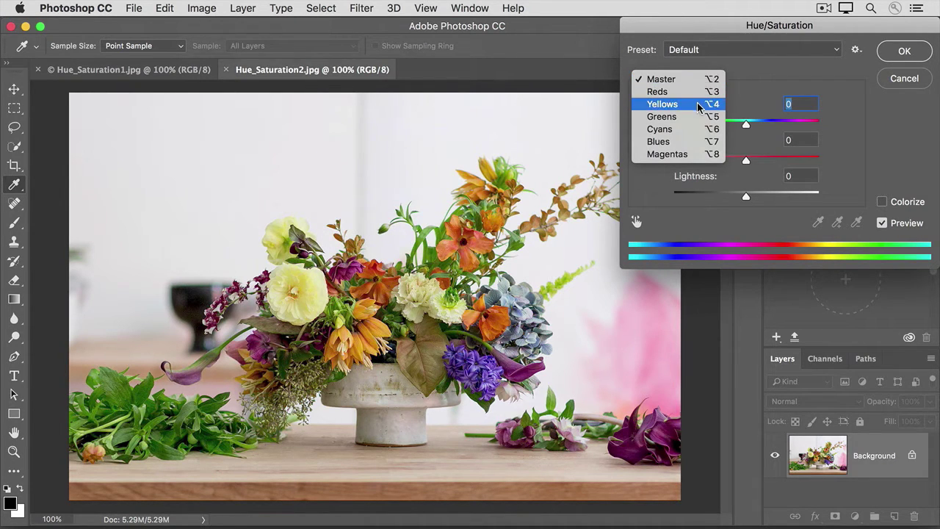
click(699, 107)
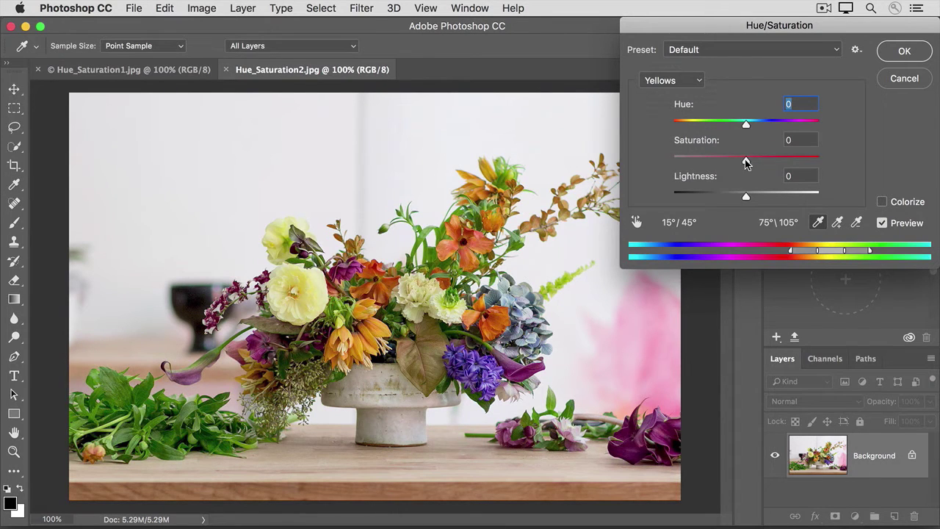
drag(746, 163, 682, 161)
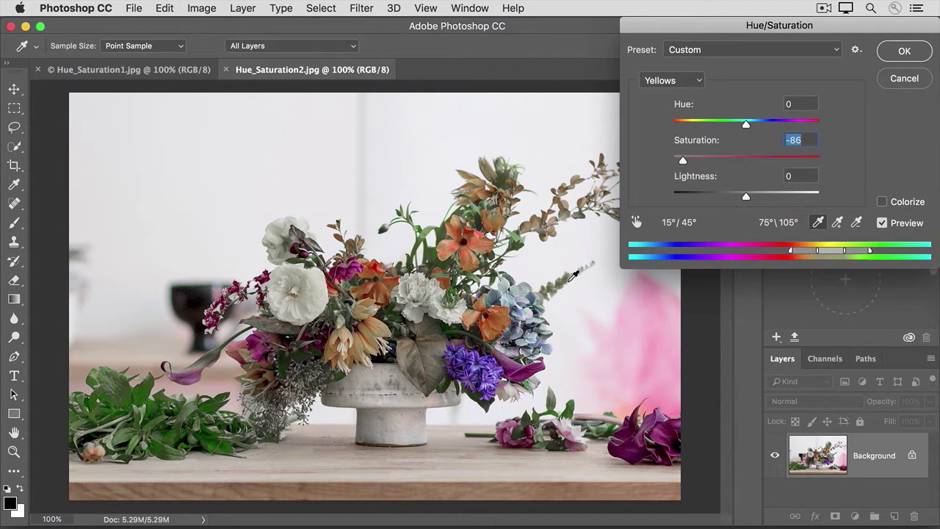